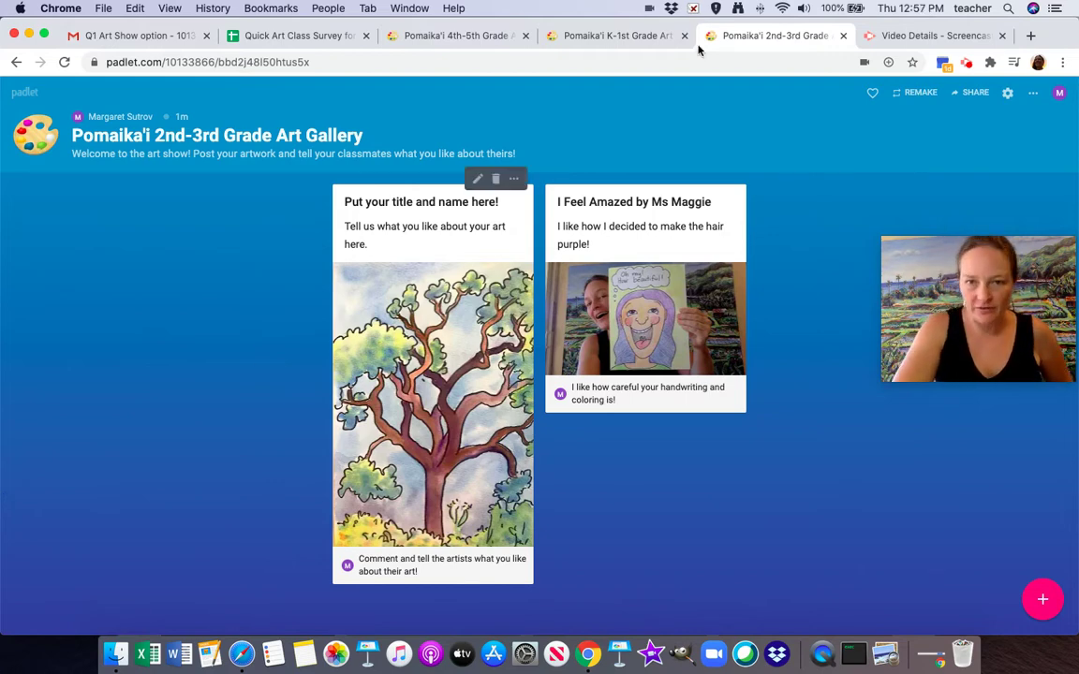
Step: Look through the K-1st and 4th-5th Grade Art Galleries, then return to the 2nd-3rd Grade Art Gallery
{"action": "left_click", "coordinate": [624, 38]}
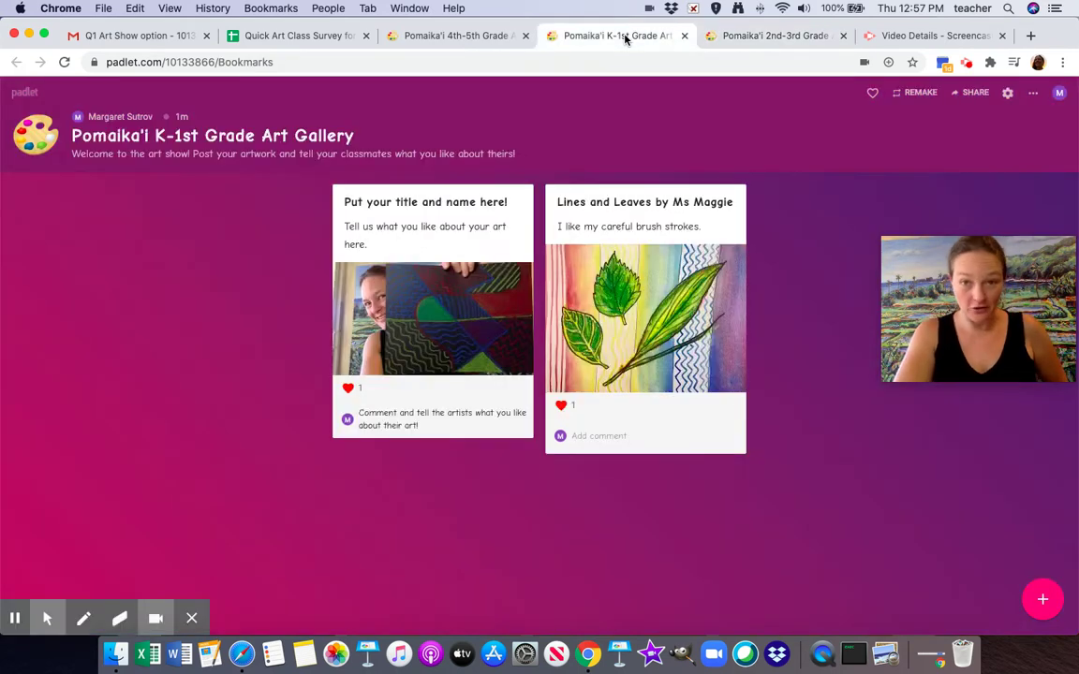
{"action": "left_click", "coordinate": [478, 37]}
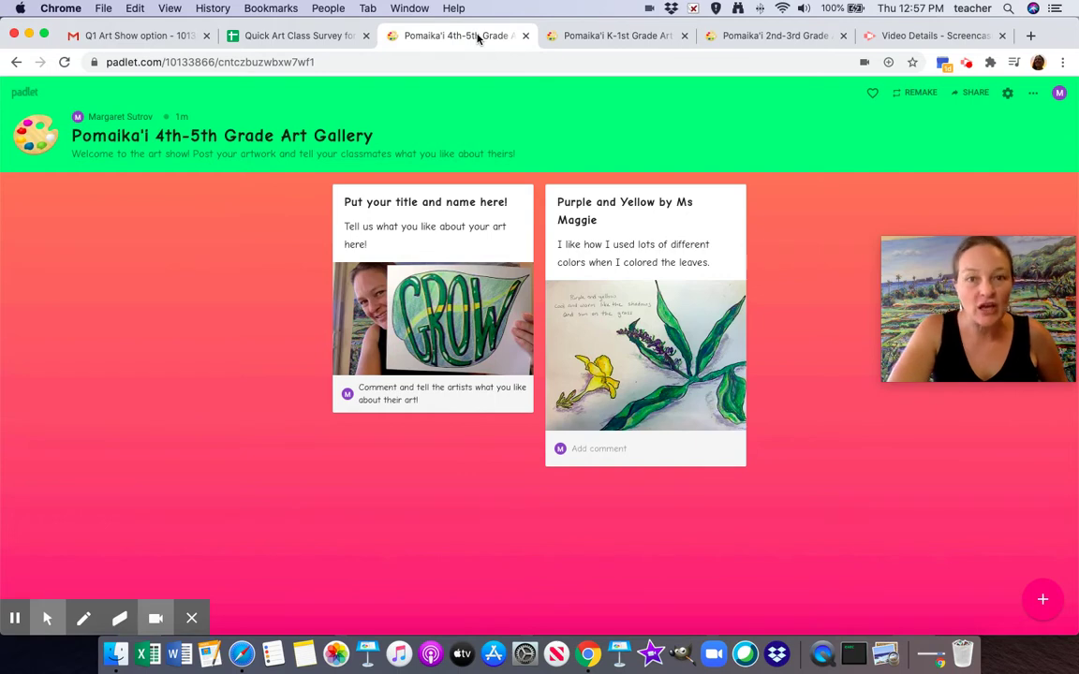
{"action": "left_click", "coordinate": [750, 38]}
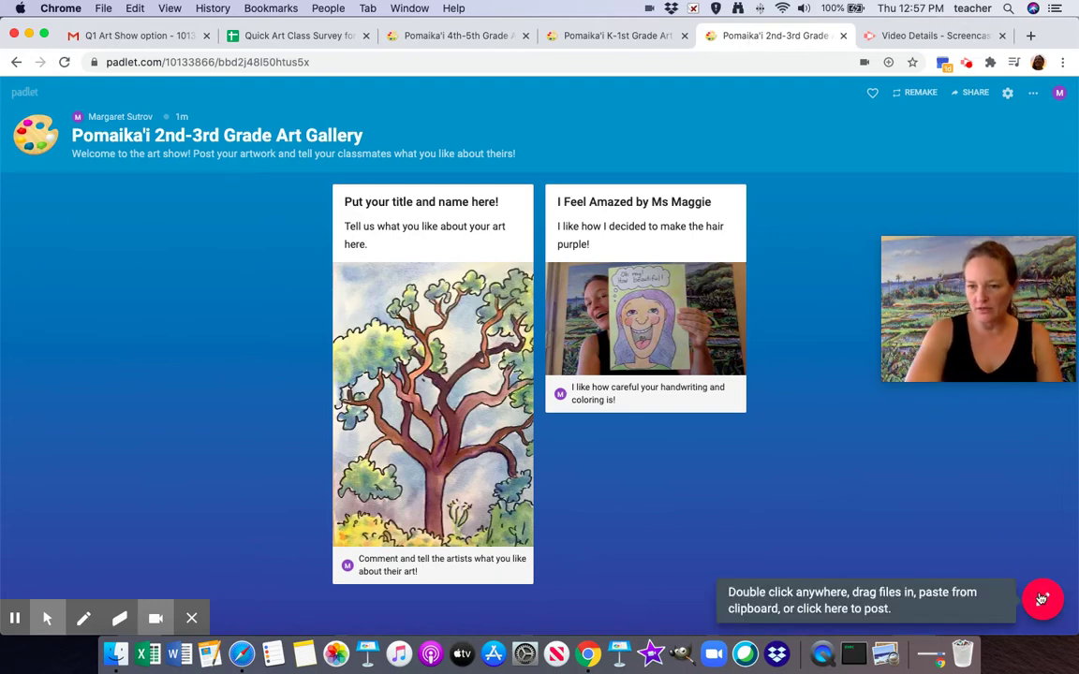
Step: Create a new post in the 2nd-3rd Grade Art Gallery with a camera photo of the flower drawing attached
{"action": "left_click", "coordinate": [1039, 598]}
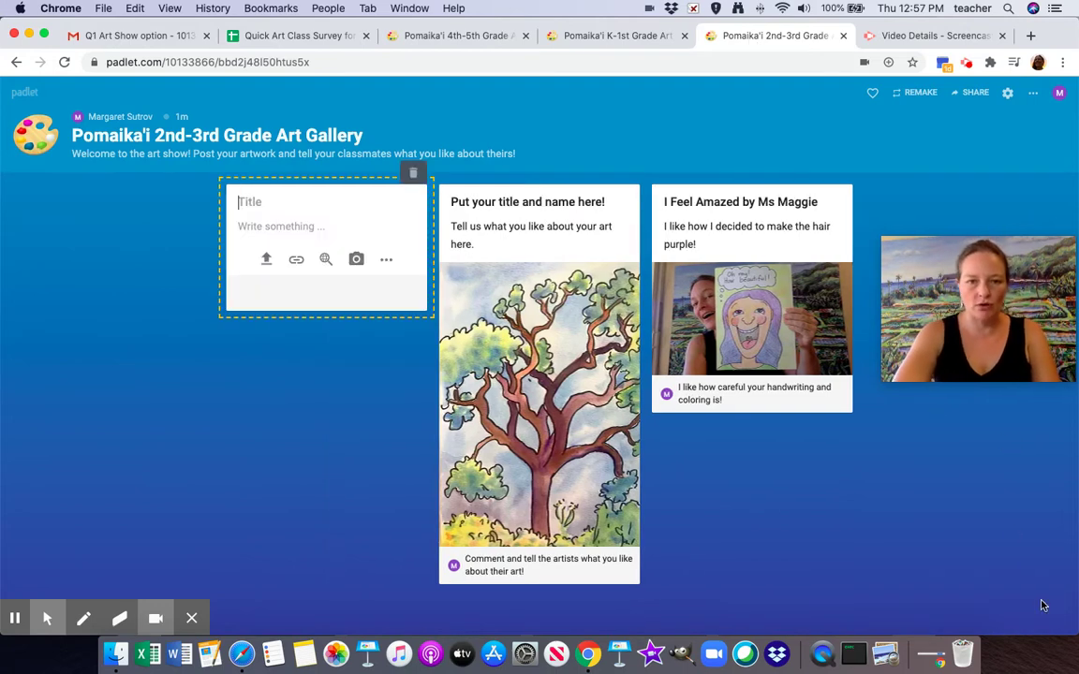
{"action": "left_click", "coordinate": [356, 263]}
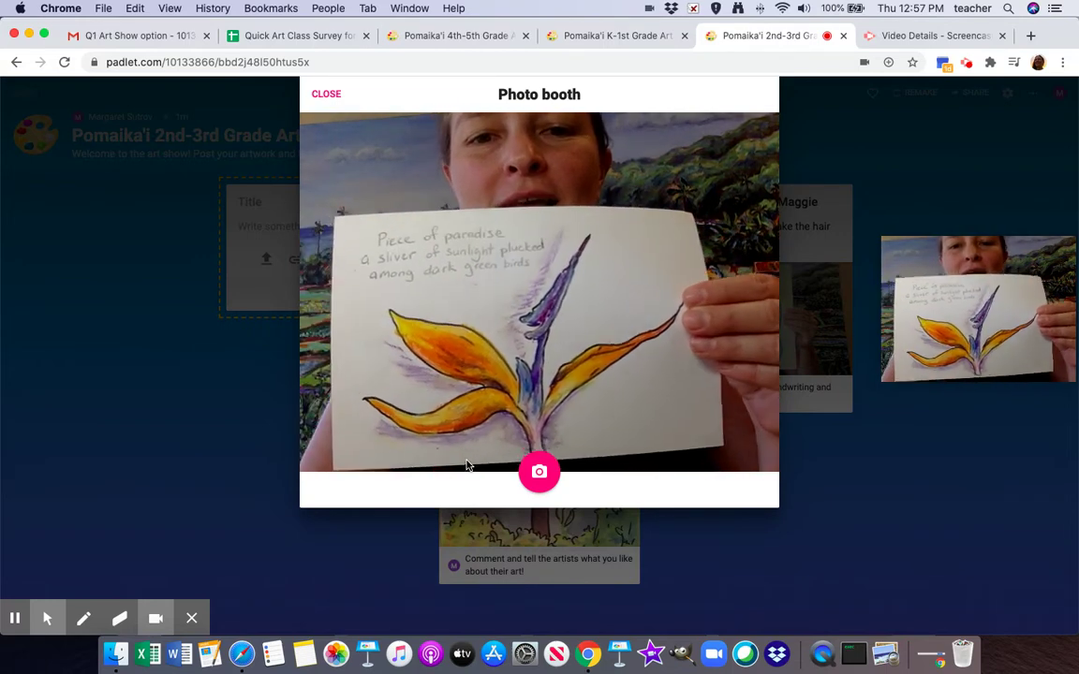
{"action": "left_click", "coordinate": [537, 474]}
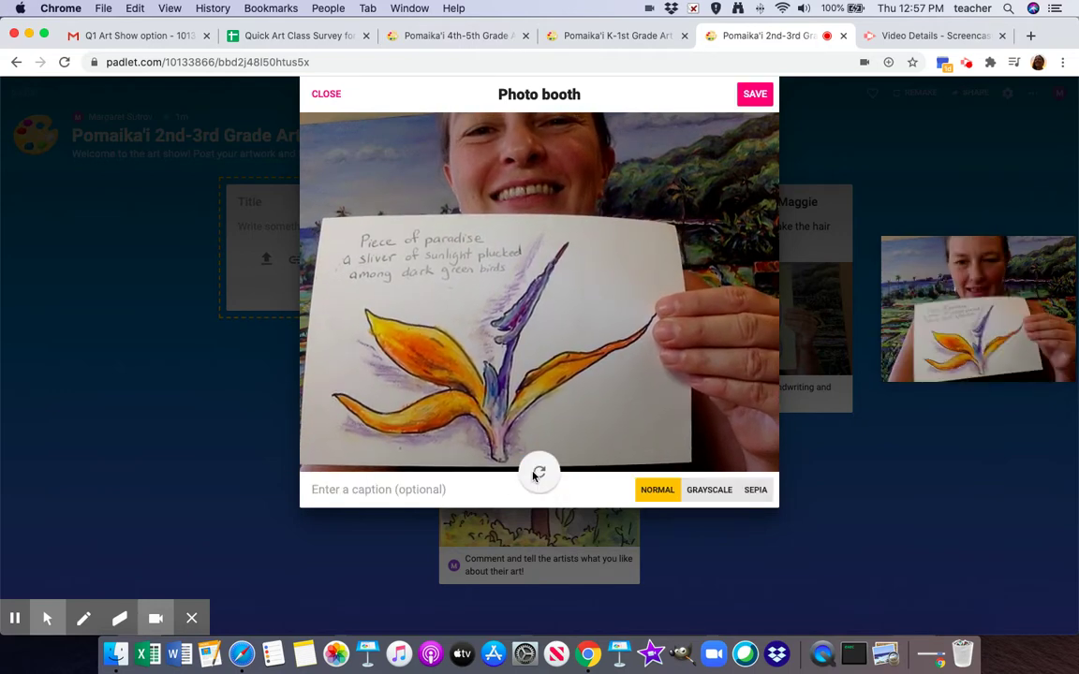
{"action": "left_click", "coordinate": [756, 94]}
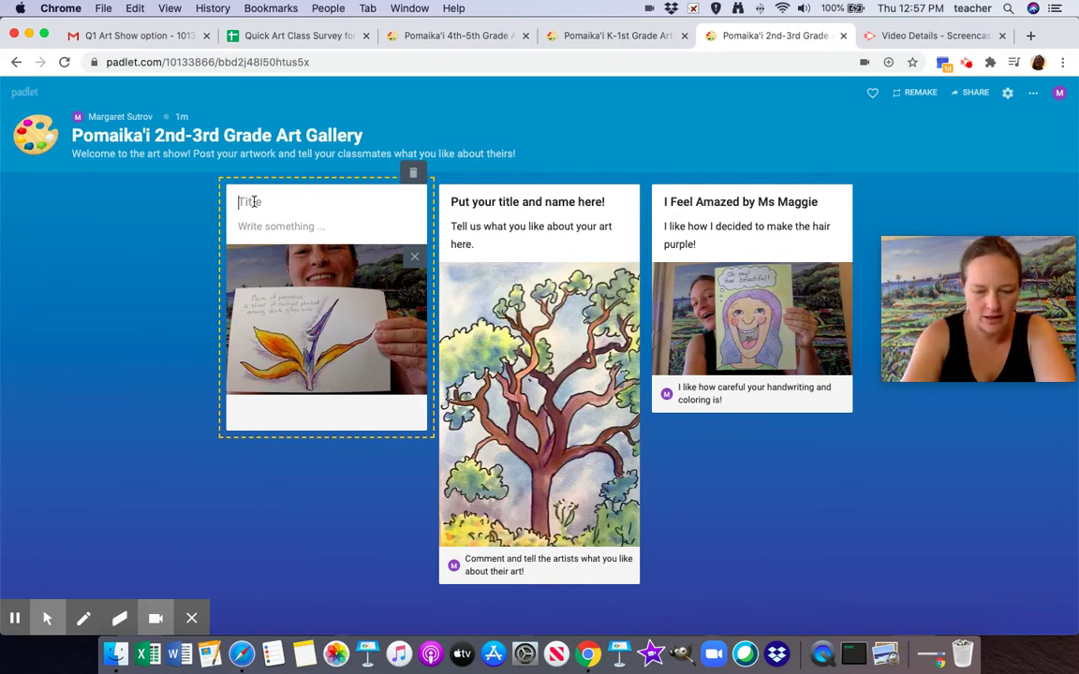
Step: Title the post "Piece of Paradise by" followed by the artist's name
{"action": "left_click", "coordinate": [253, 202]}
{"action": "type", "text": "Piece of P"}
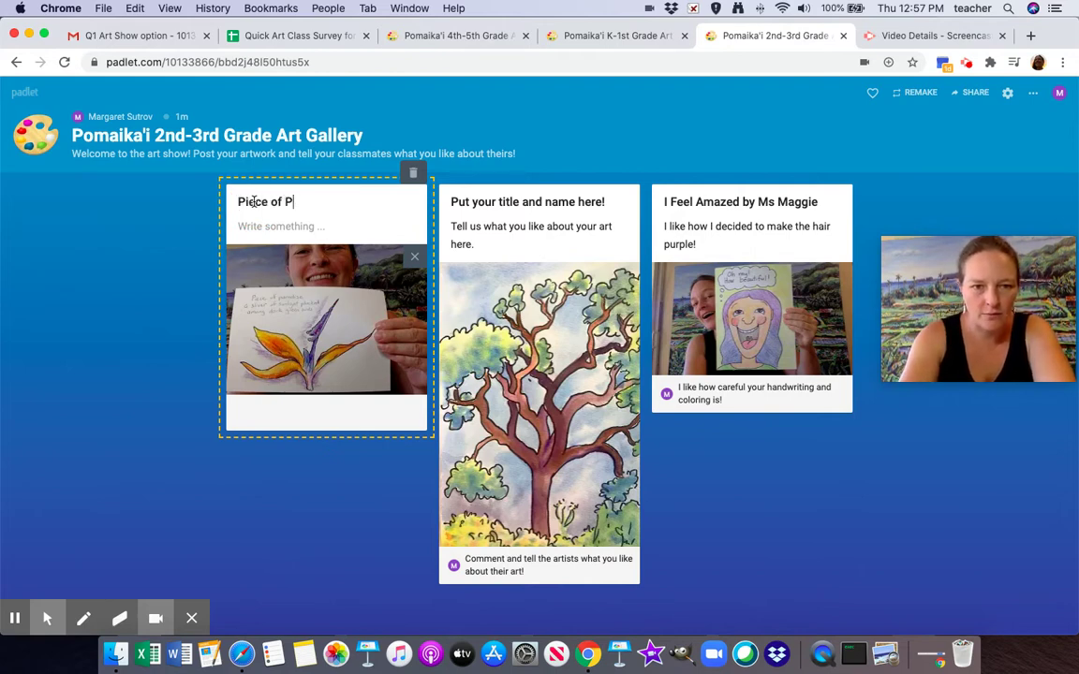
{"action": "type", "text": "aradise by M"}
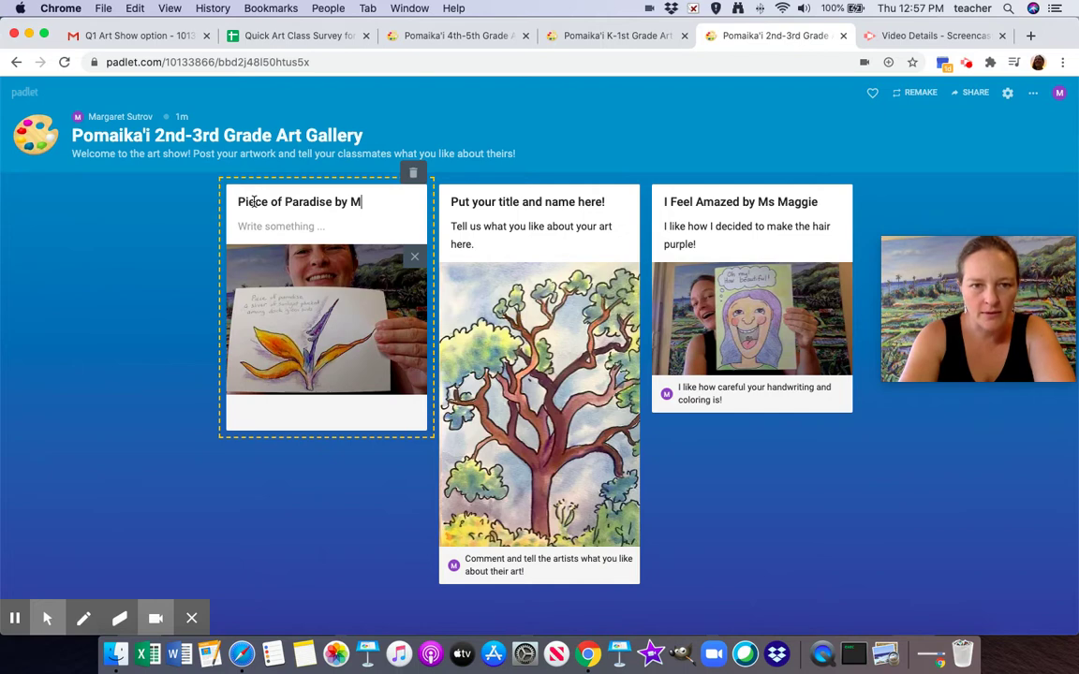
{"action": "type", "text": "s Maggie"}
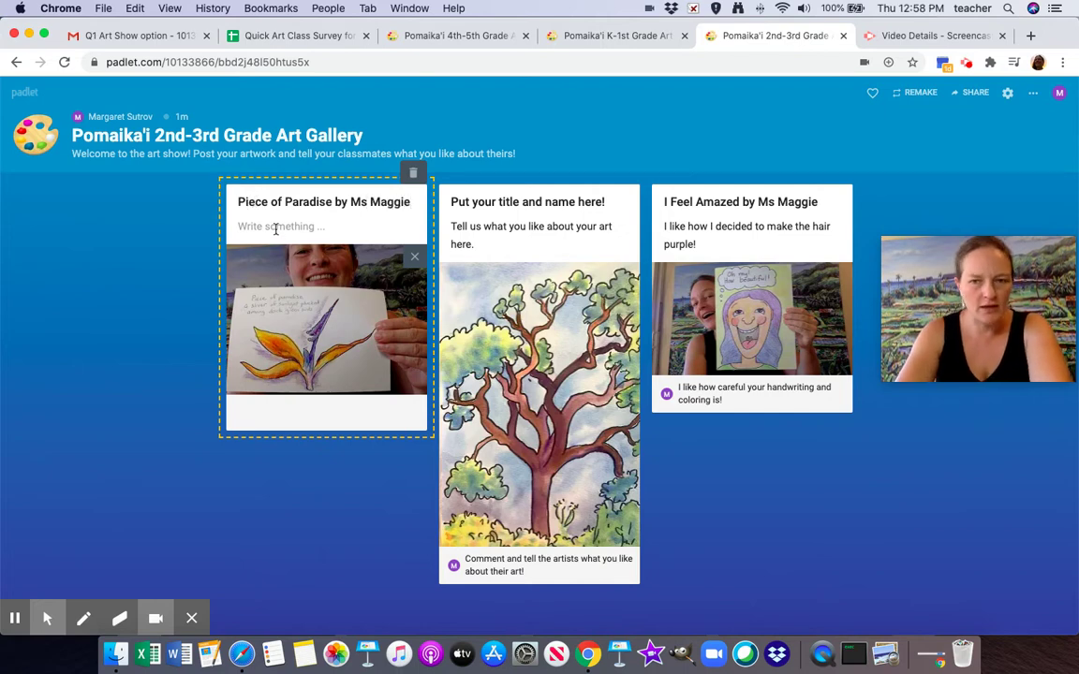
Step: Add the description "I like how I blended colors in the petals." and publish the post
{"action": "left_click", "coordinate": [275, 228]}
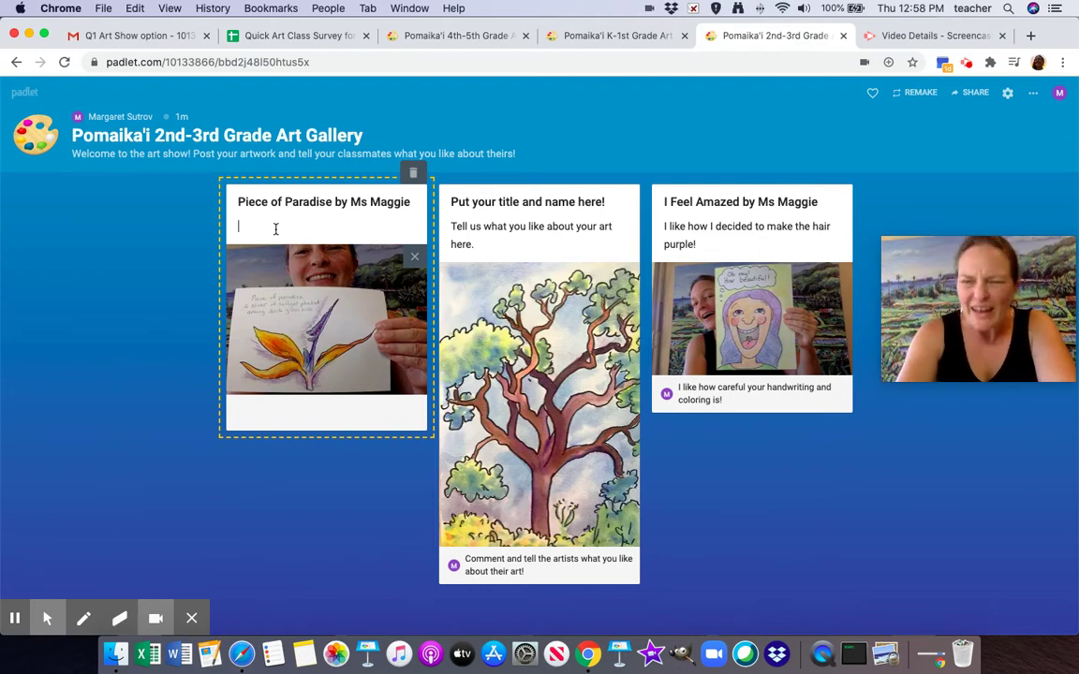
{"action": "type", "text": "I"}
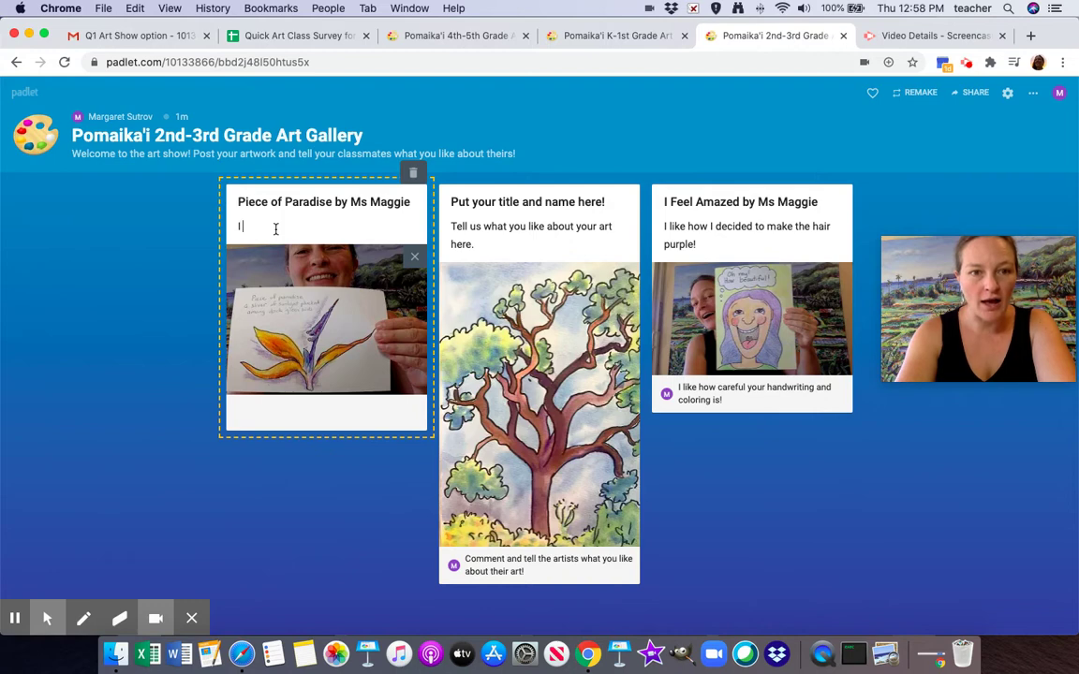
{"action": "type", "text": " like how "}
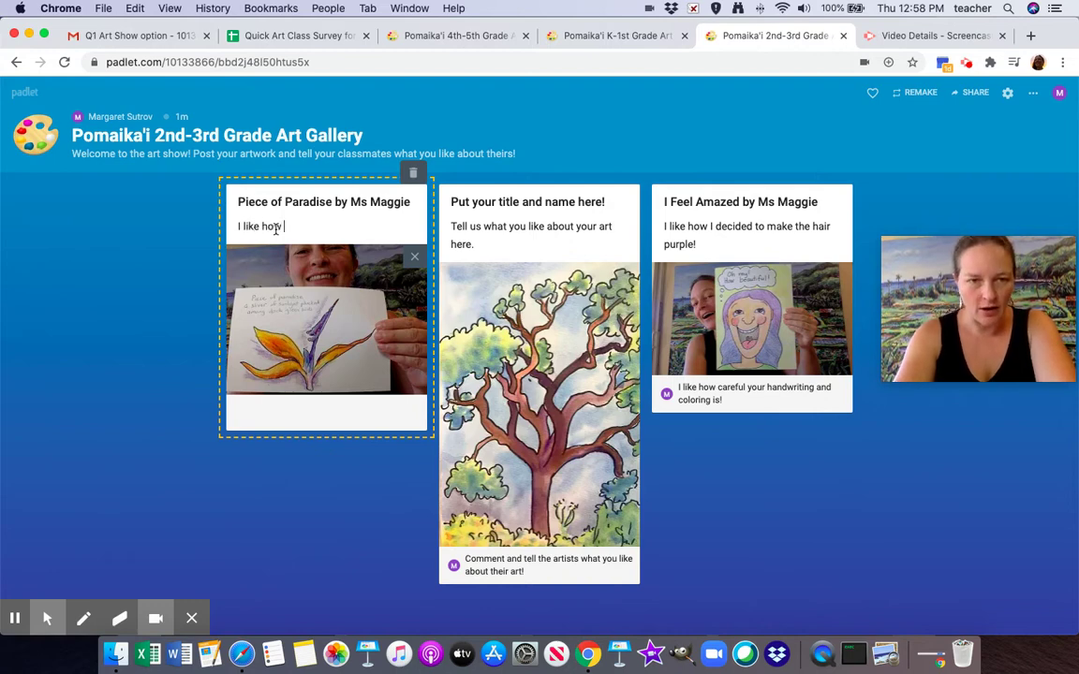
{"action": "type", "text": "I blinded col"}
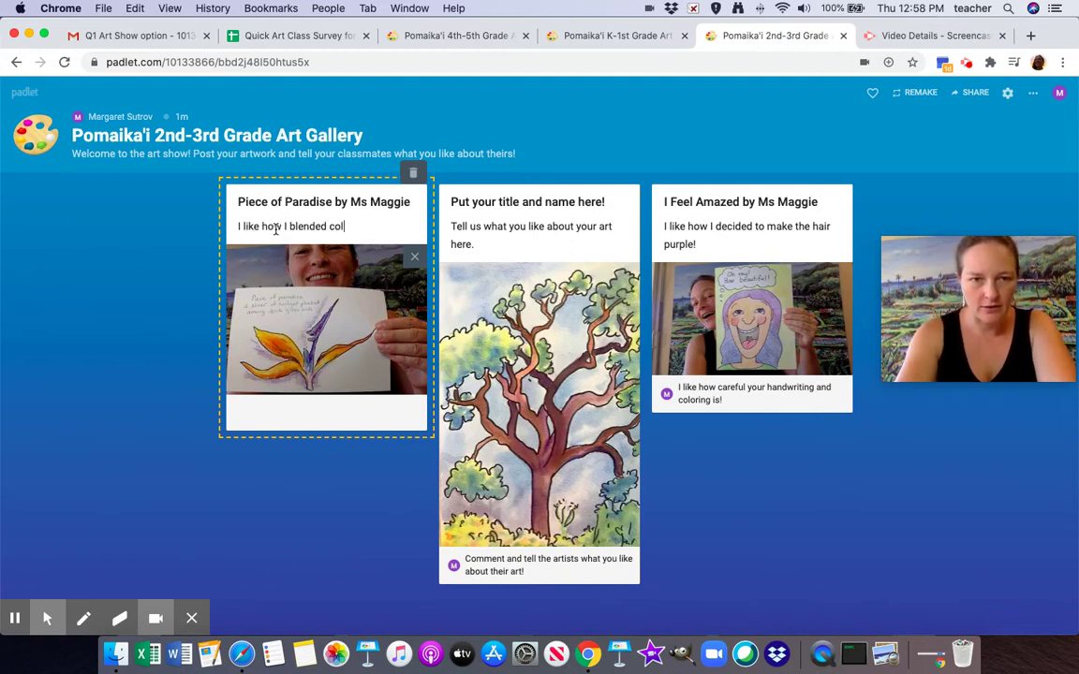
{"action": "type", "text": "ors in the petals."}
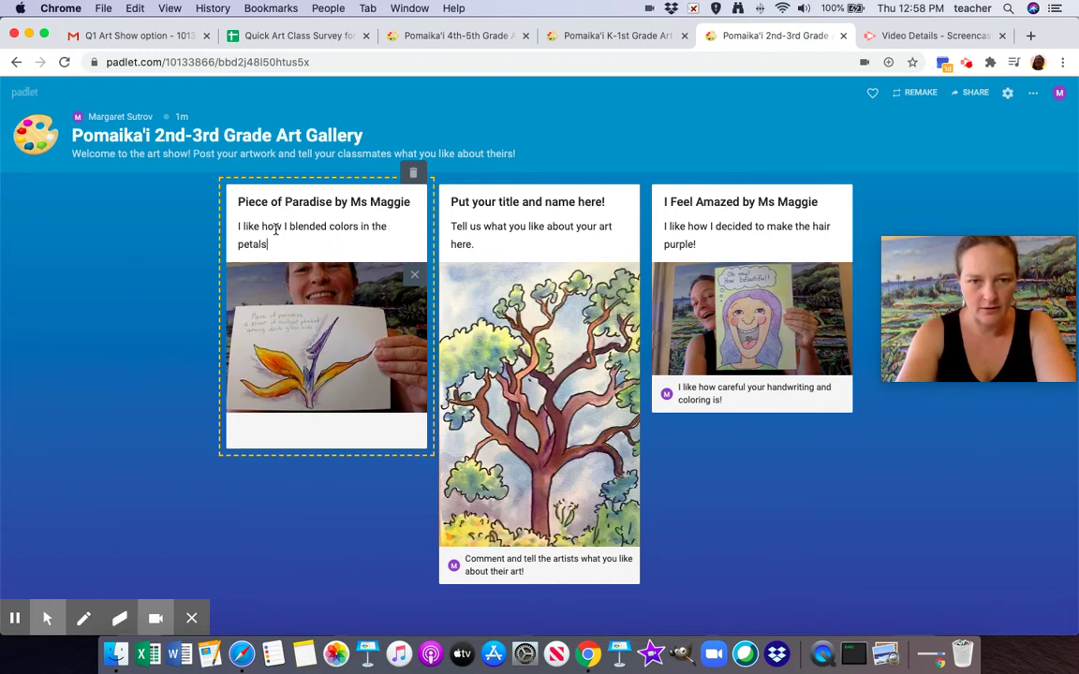
{"action": "left_click", "coordinate": [364, 477]}
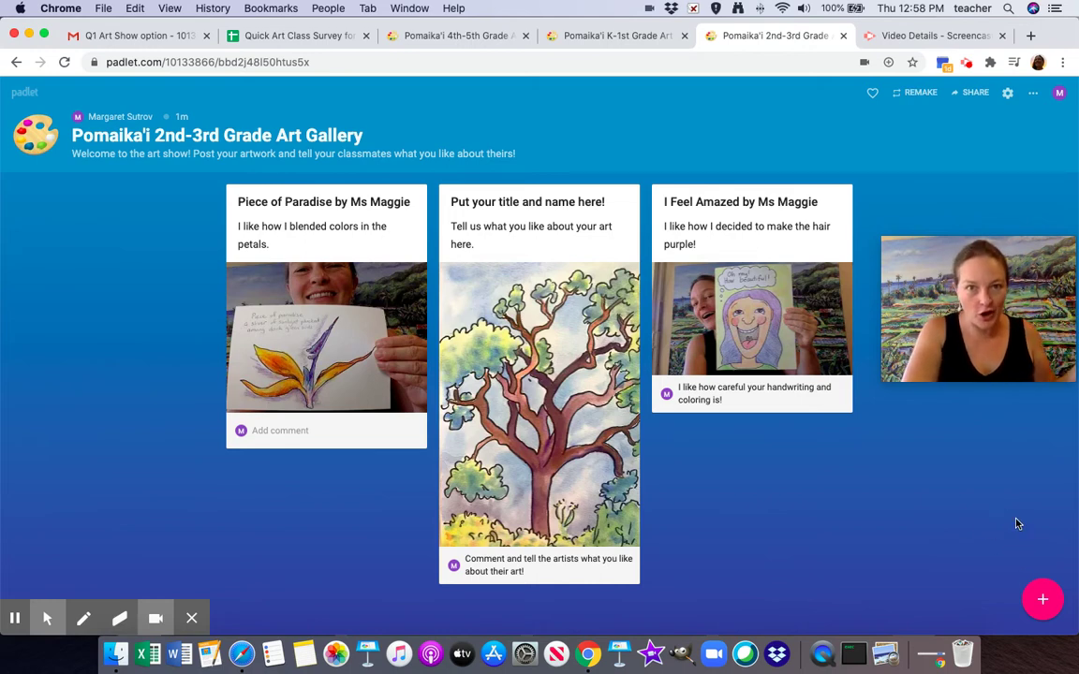
Step: Create a second post and upload IMG_7939.JPG from the Downloads folder as its image
{"action": "left_click", "coordinate": [1040, 602]}
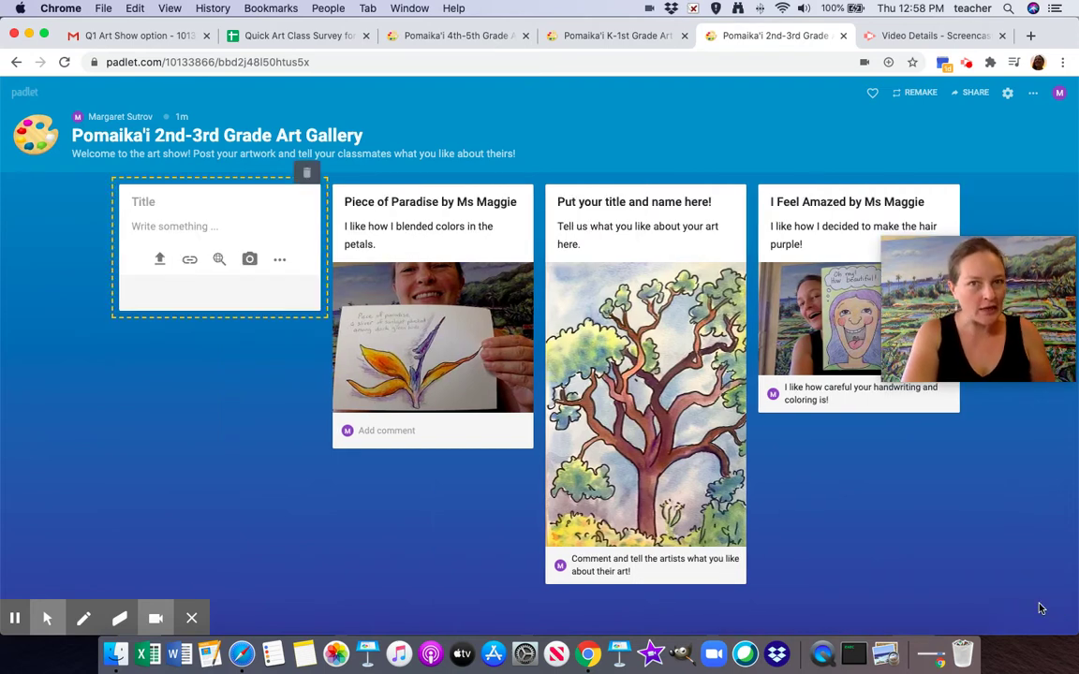
{"action": "left_click", "coordinate": [161, 262]}
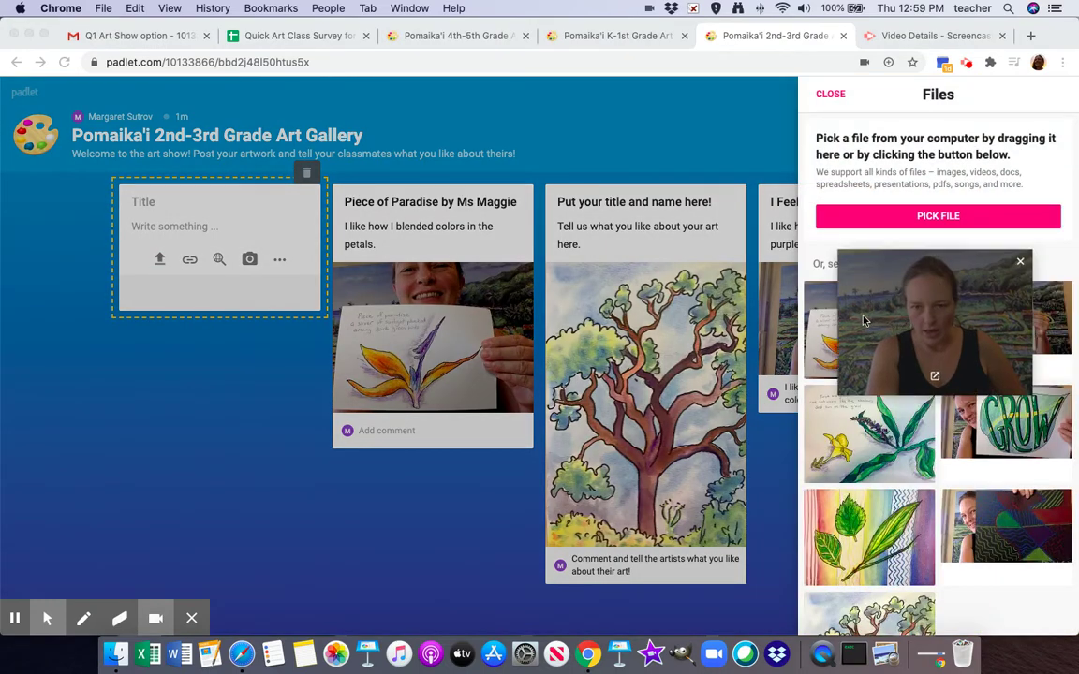
{"action": "left_click_drag", "start_coordinate": [998, 272], "coordinate": [103, 326]}
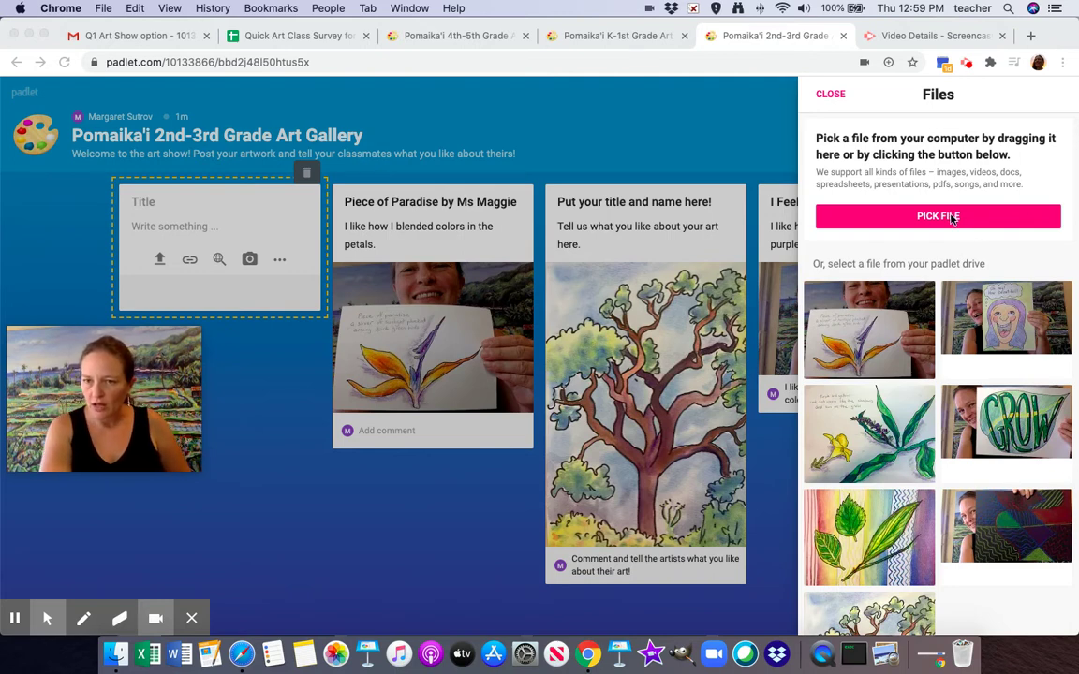
{"action": "left_click", "coordinate": [114, 656]}
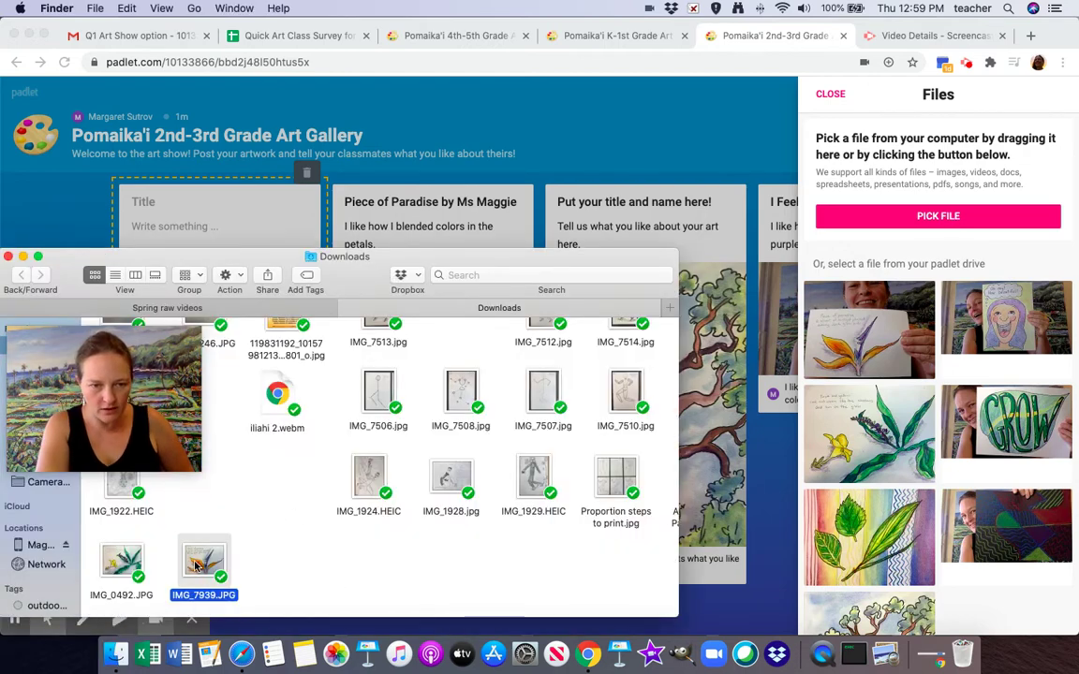
{"action": "left_click_drag", "start_coordinate": [195, 564], "coordinate": [930, 298]}
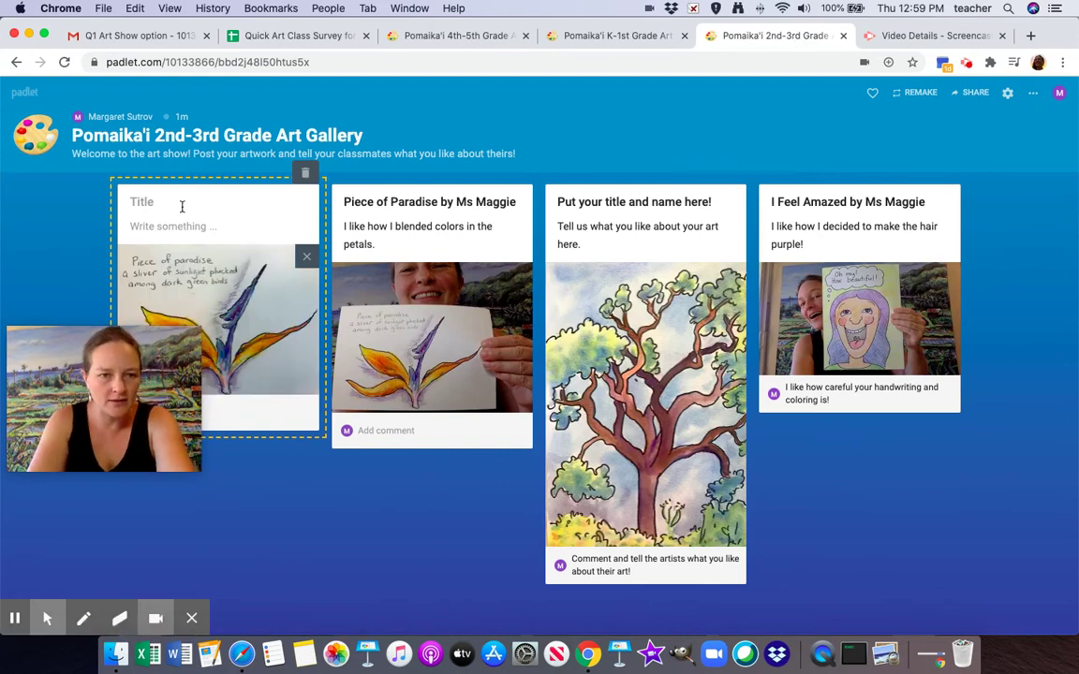
Step: Title the uploaded-image post "Piece of Paradise by" plus the artist's name
{"action": "type", "text": "Piece"}
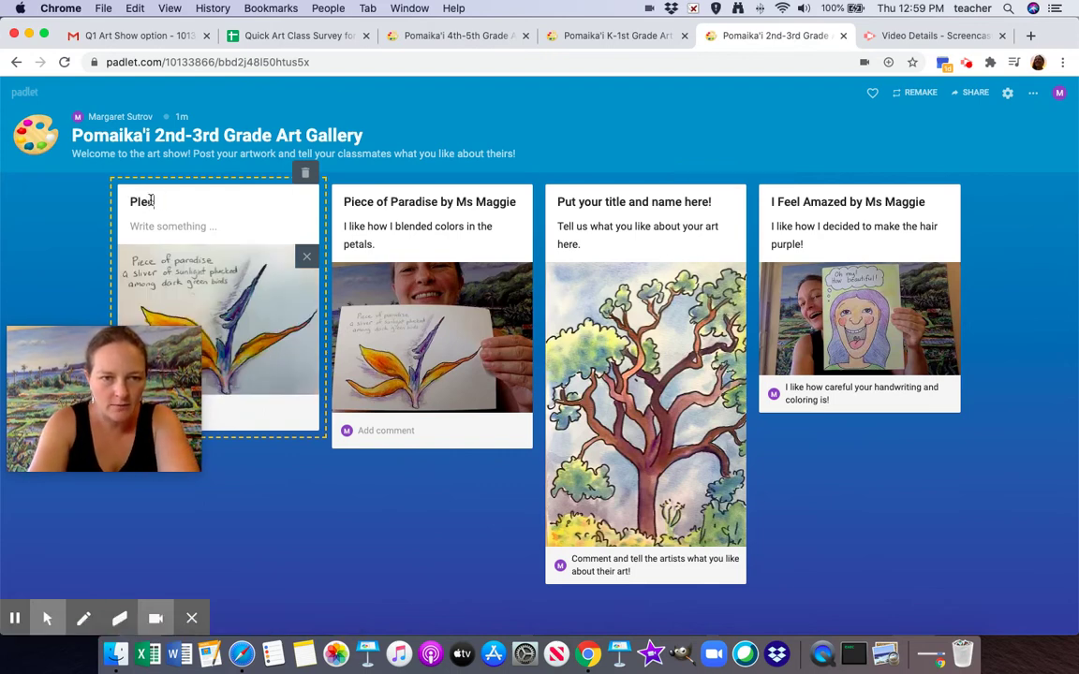
{"action": "key", "text": "BackSpace"}
{"action": "key", "text": "BackSpace"}
{"action": "key", "text": "BackSpace"}
{"action": "key", "text": "BackSpace"}
{"action": "key", "text": "BackSpace"}
{"action": "type", "text": "ie"}
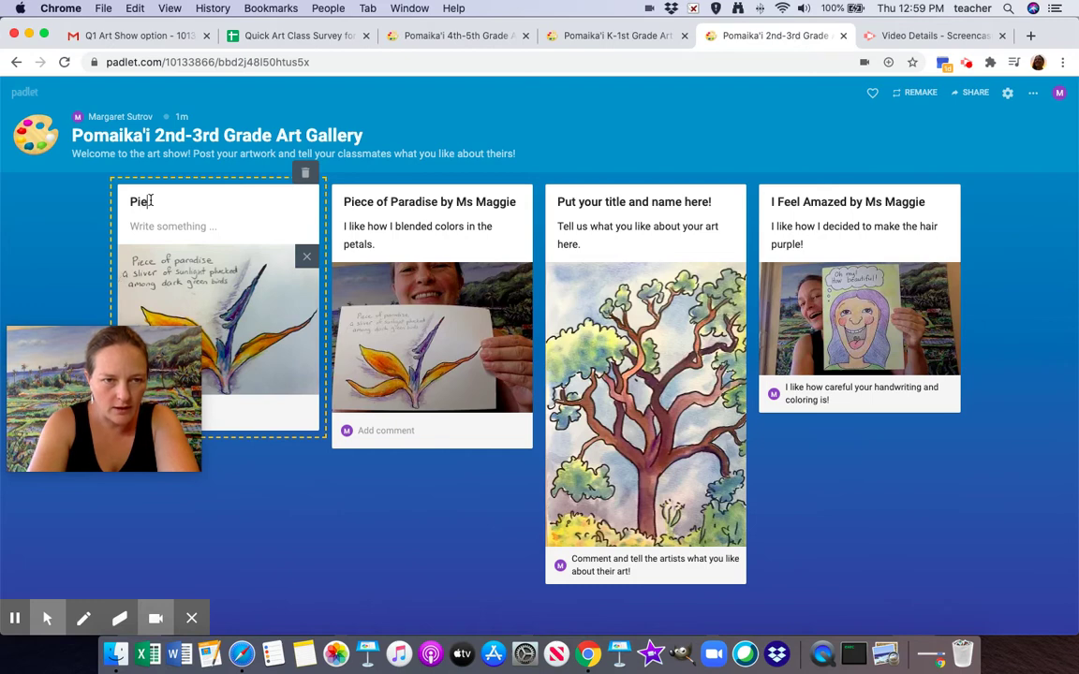
{"action": "type", "text": "ce of Paradise "}
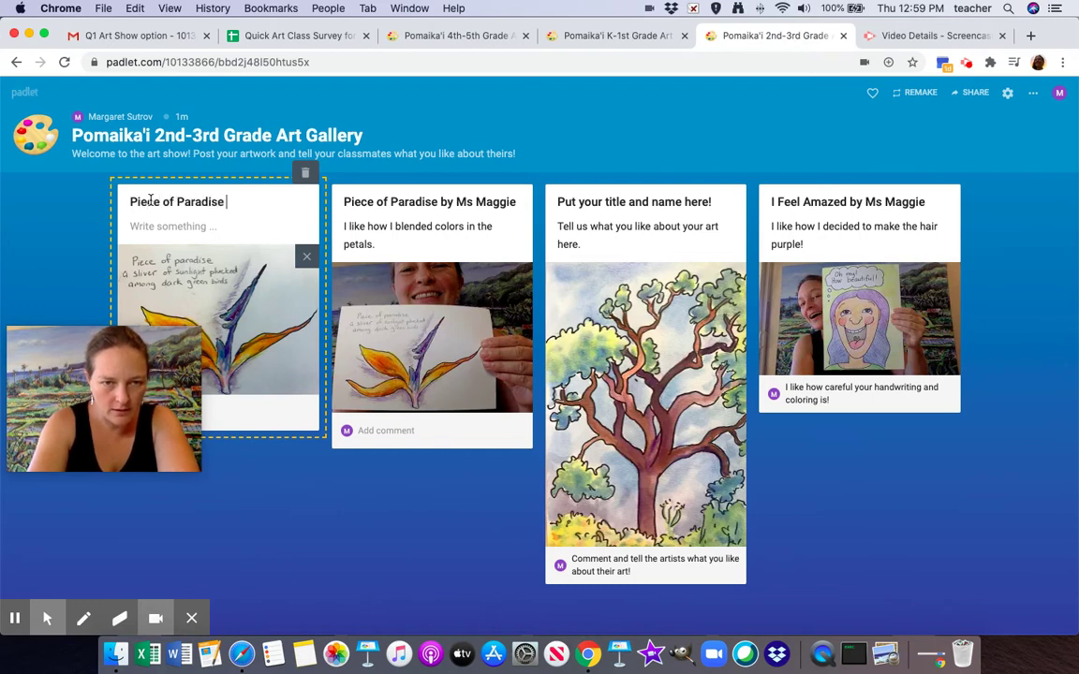
{"action": "type", "text": "by Ms Maggie"}
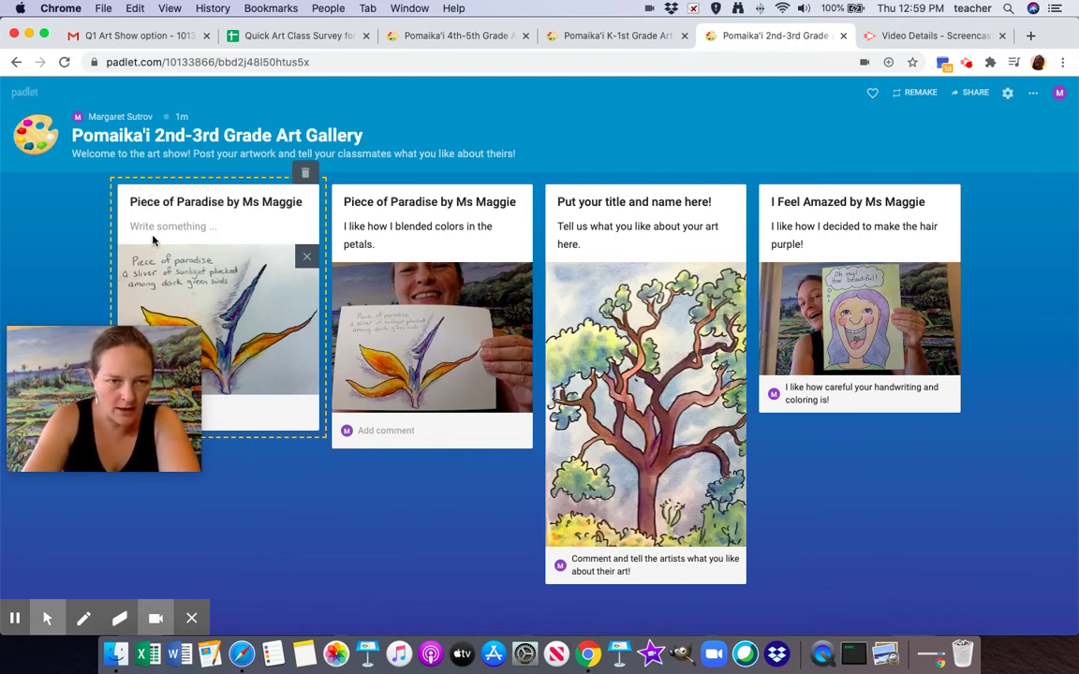
Step: Describe the uploaded artwork with "I like how the orange and purple look next to each other." and publish the post
{"action": "left_click", "coordinate": [157, 221]}
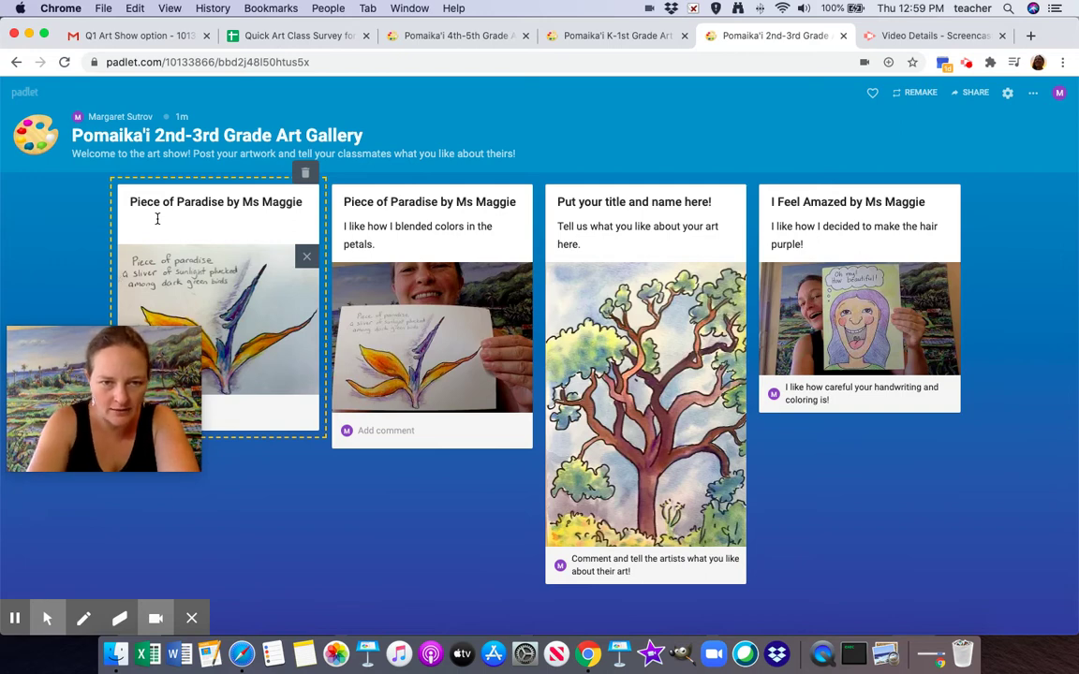
{"action": "type", "text": "I like how th"}
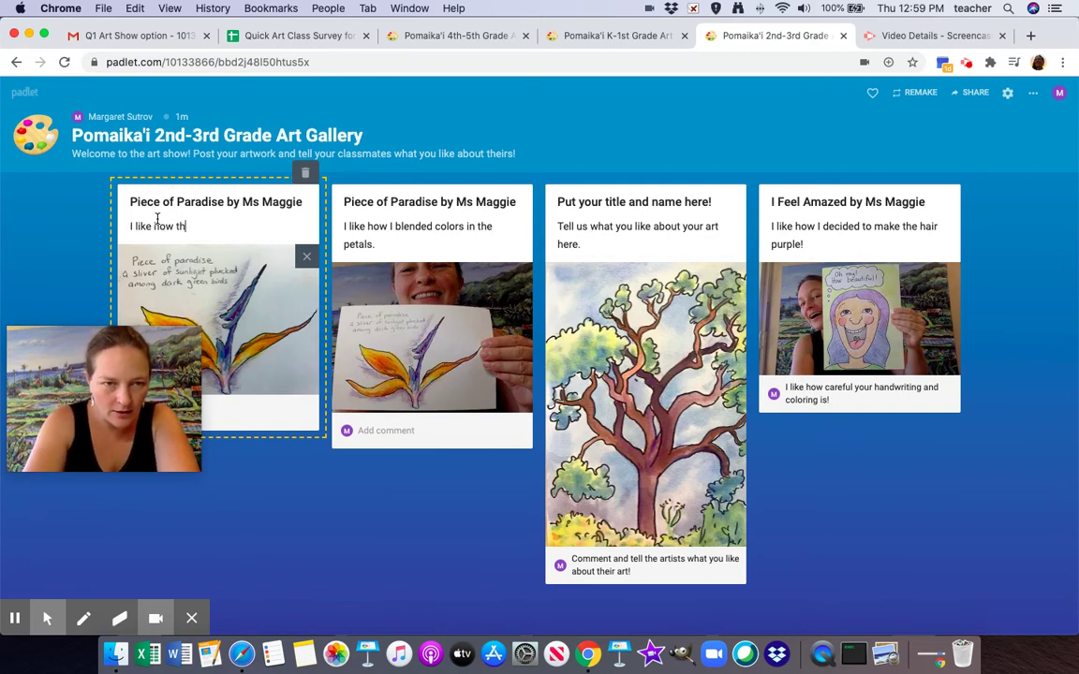
{"action": "type", "text": "e orange and pu"}
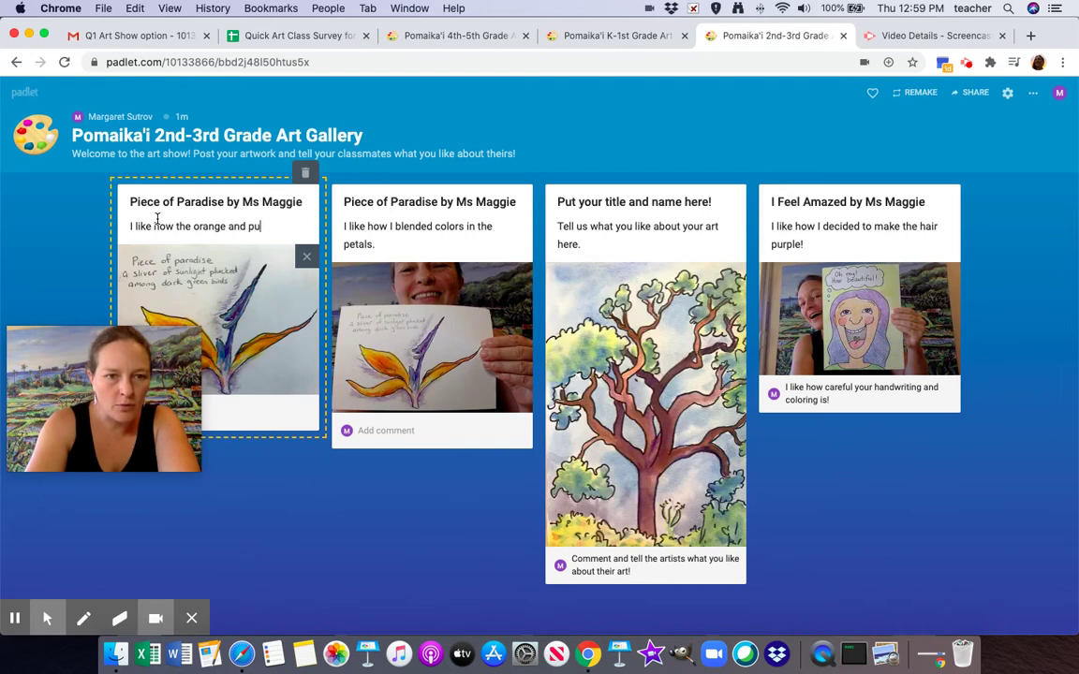
{"action": "type", "text": "rple look next"}
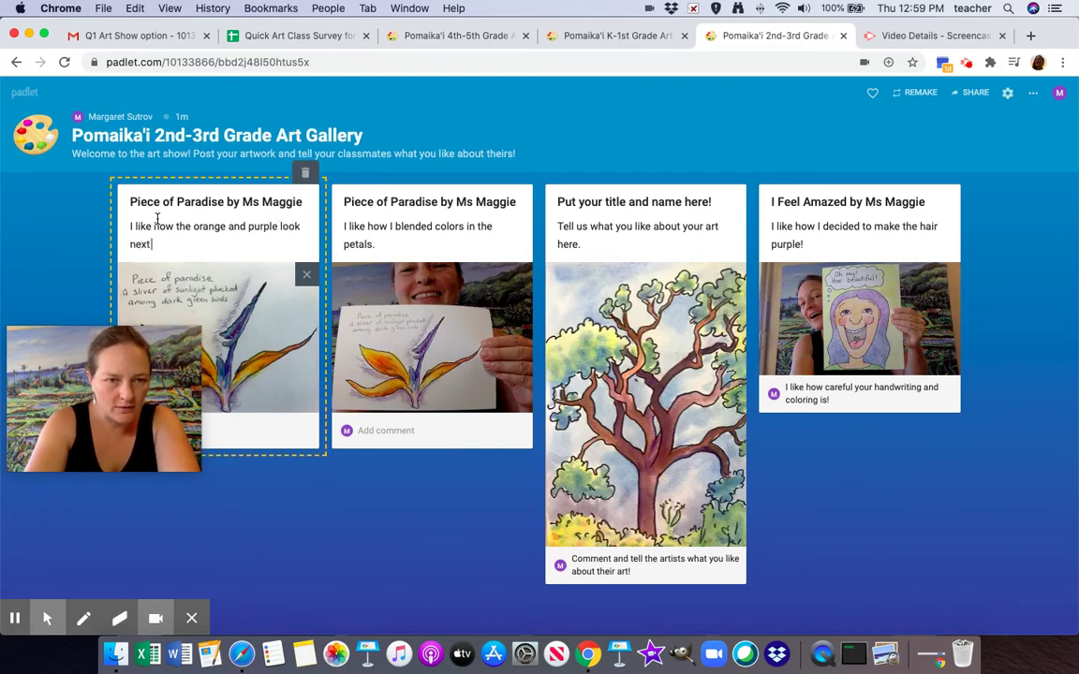
{"action": "type", "text": " to each other."}
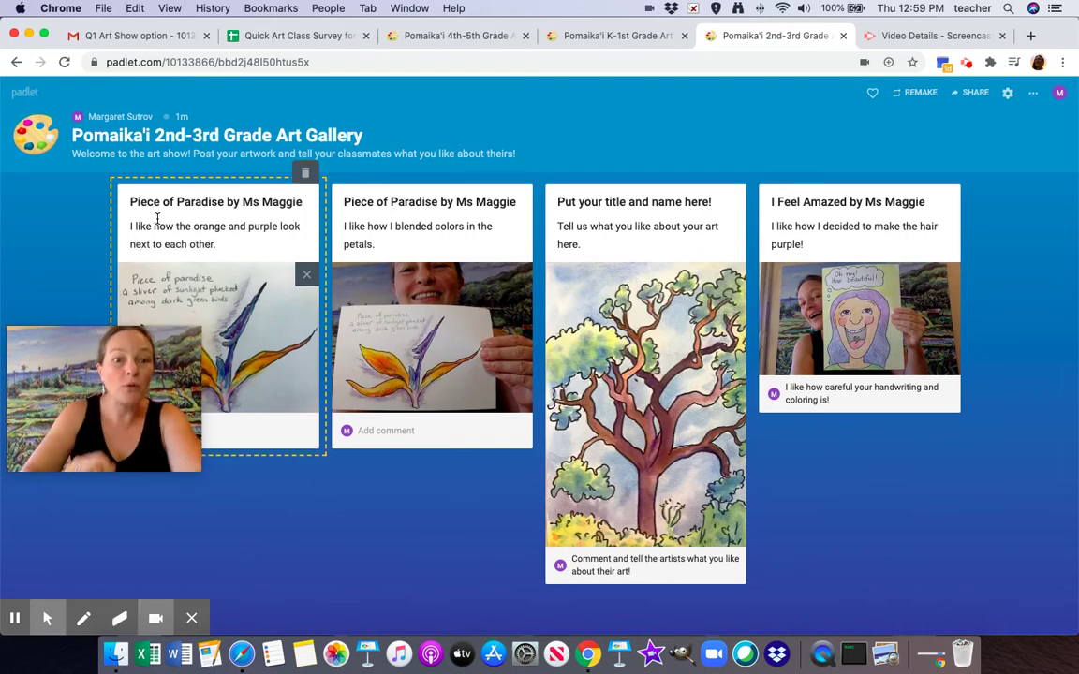
{"action": "left_click", "coordinate": [361, 551]}
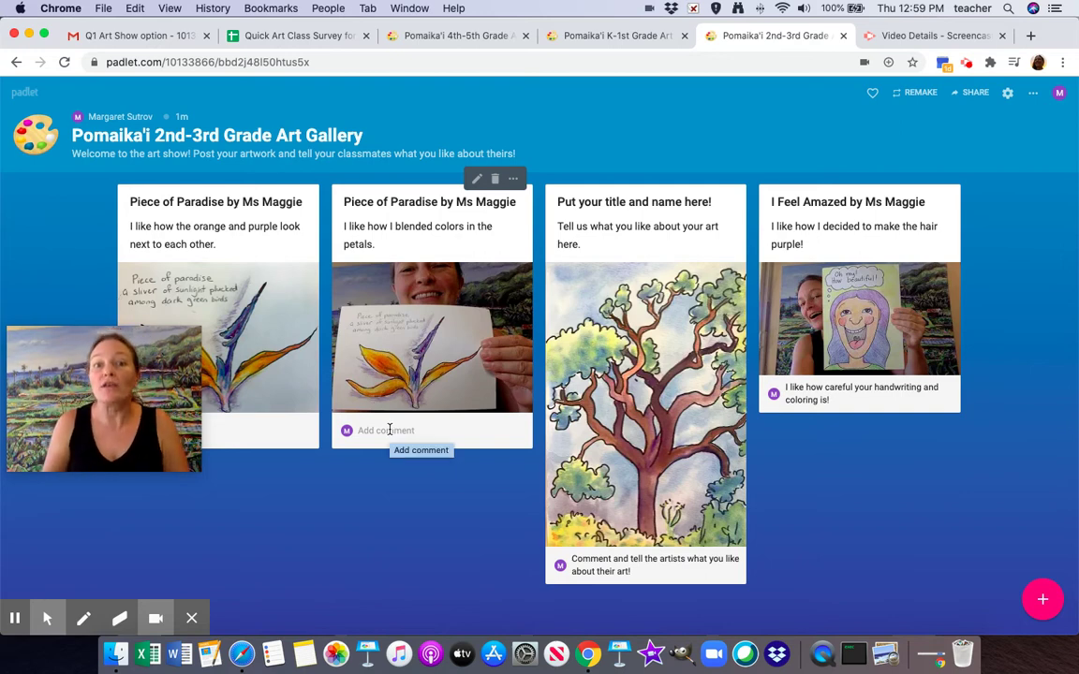
Step: Write the comment "I like how you added the poem to the drawing." under the camera-photo post
{"action": "left_click", "coordinate": [390, 430]}
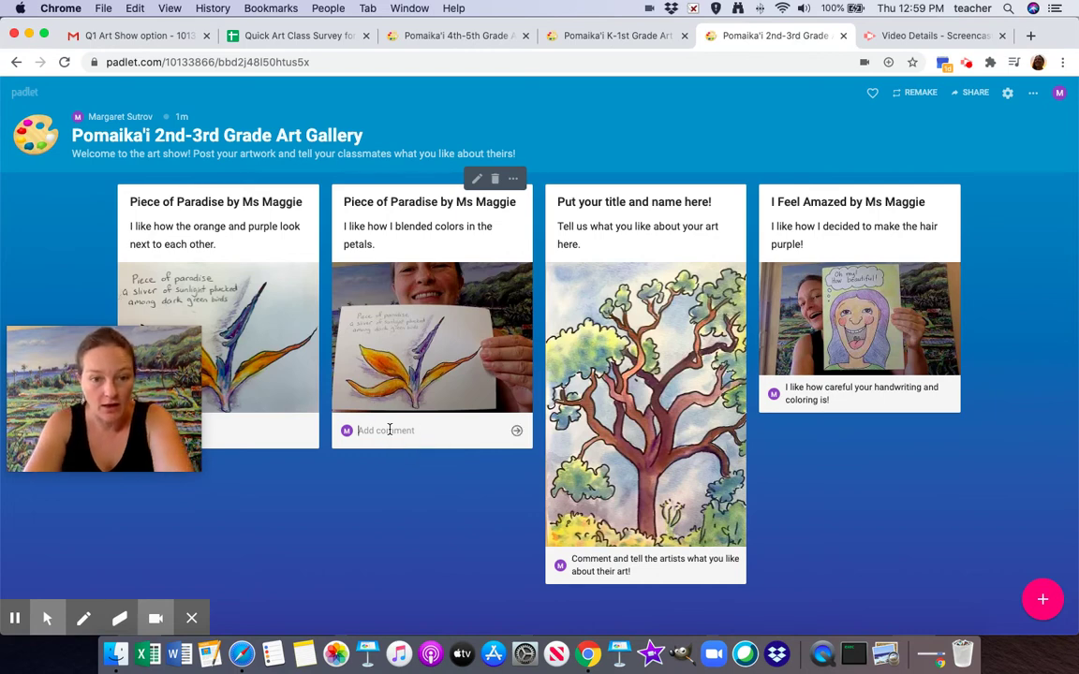
{"action": "type", "text": "I like how you added the po"}
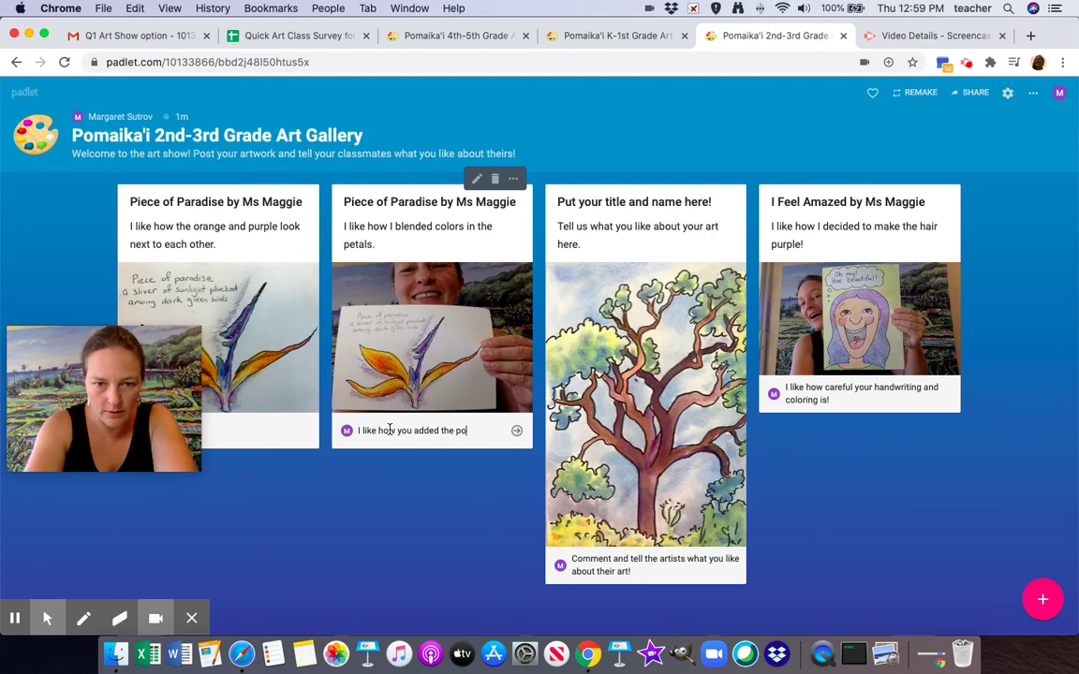
{"action": "type", "text": "em to the"}
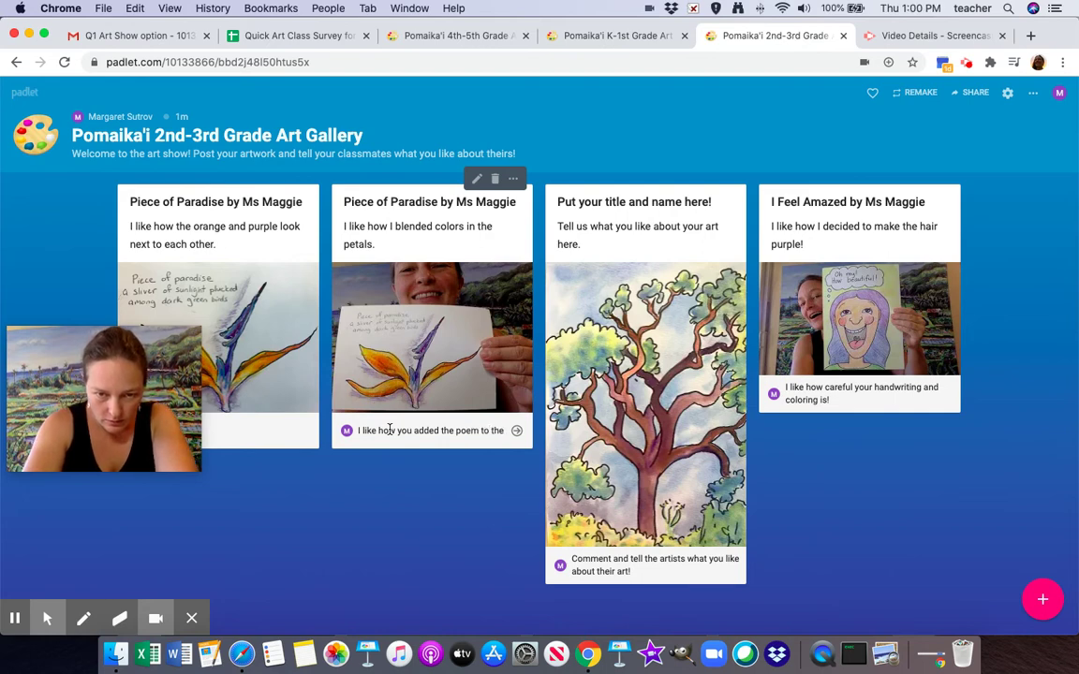
{"action": "type", "text": " drawing."}
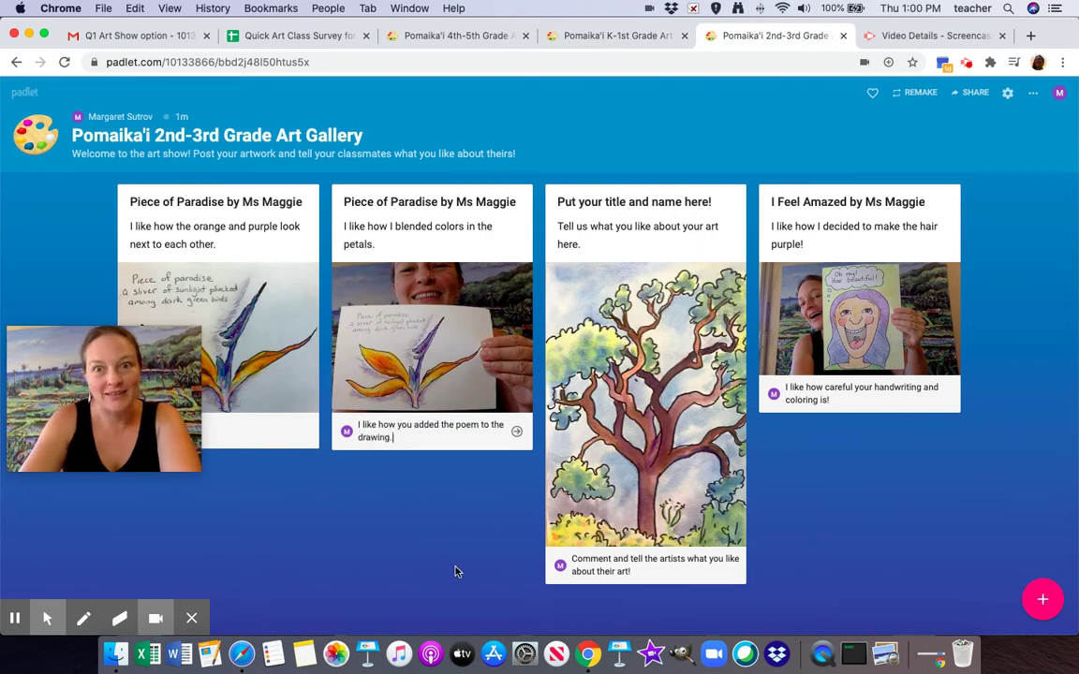
Step: Finish the comment under the camera-photo post, and start a new post with Film to capture video from the camera
{"action": "left_click", "coordinate": [488, 572]}
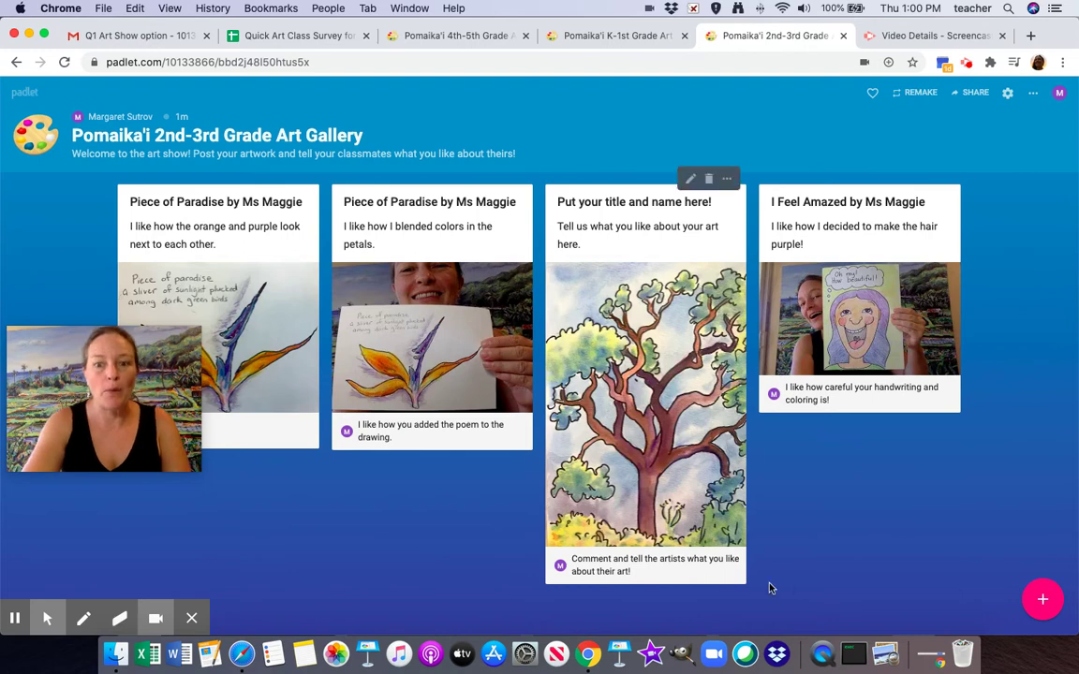
{"action": "left_click", "coordinate": [1044, 601]}
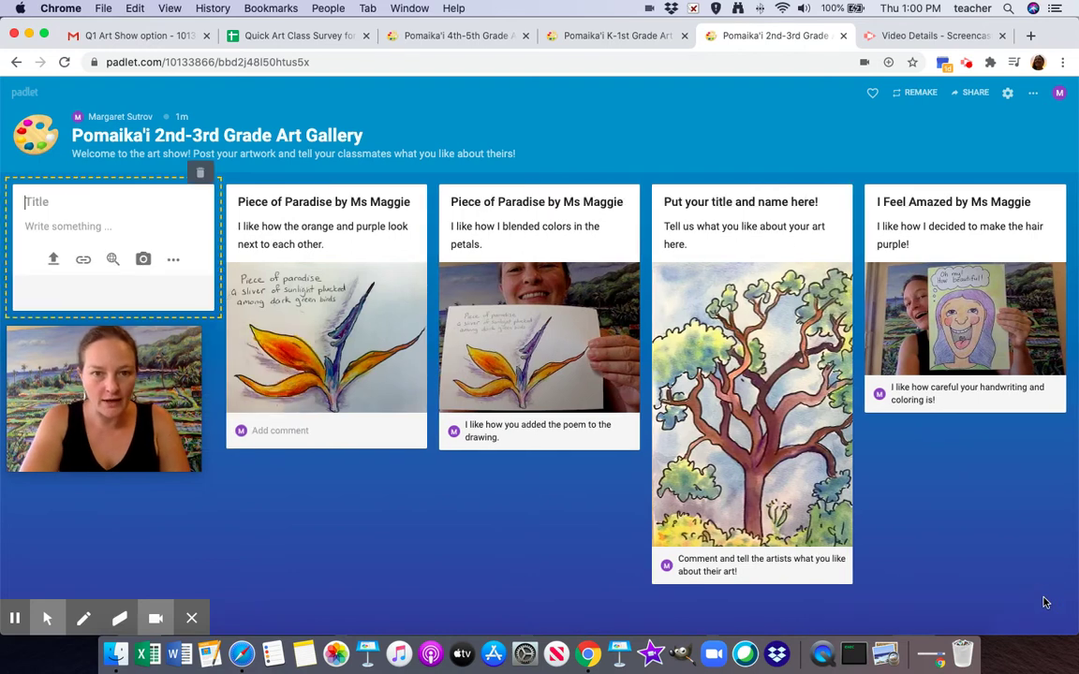
{"action": "left_click", "coordinate": [174, 264]}
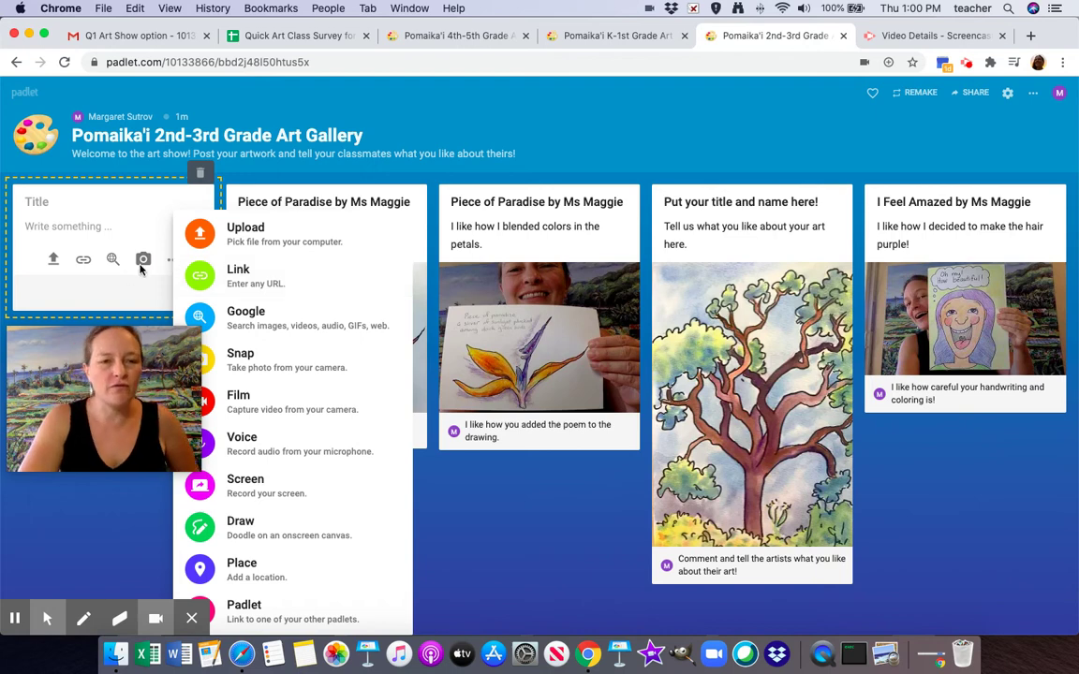
{"action": "left_click_drag", "start_coordinate": [94, 375], "coordinate": [957, 165]}
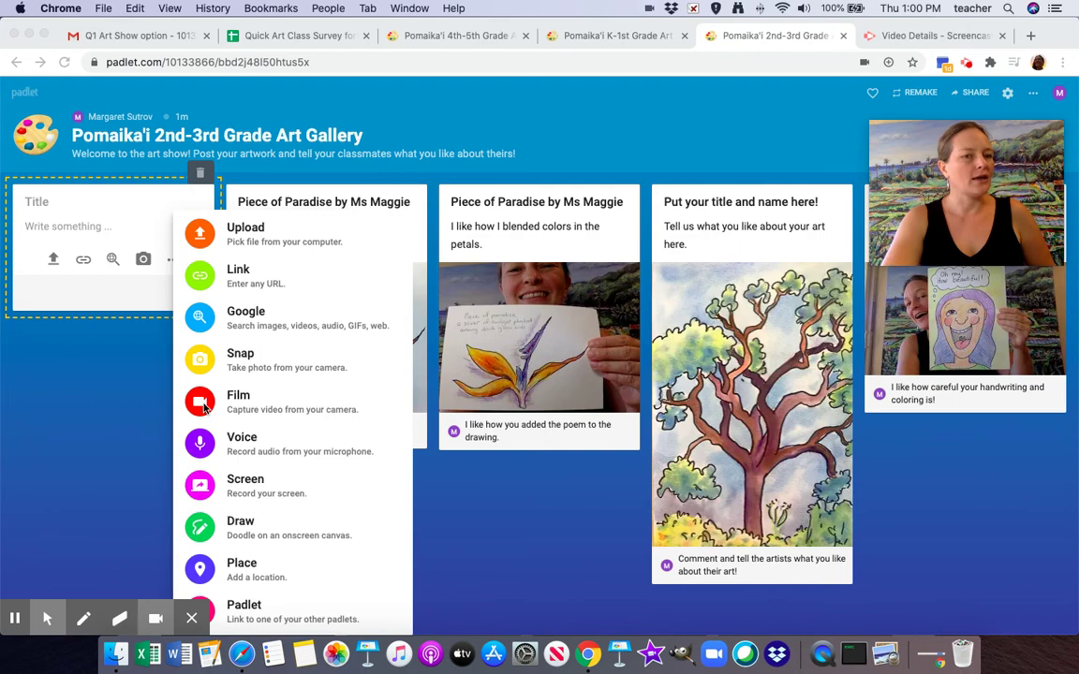
{"action": "left_click", "coordinate": [152, 217]}
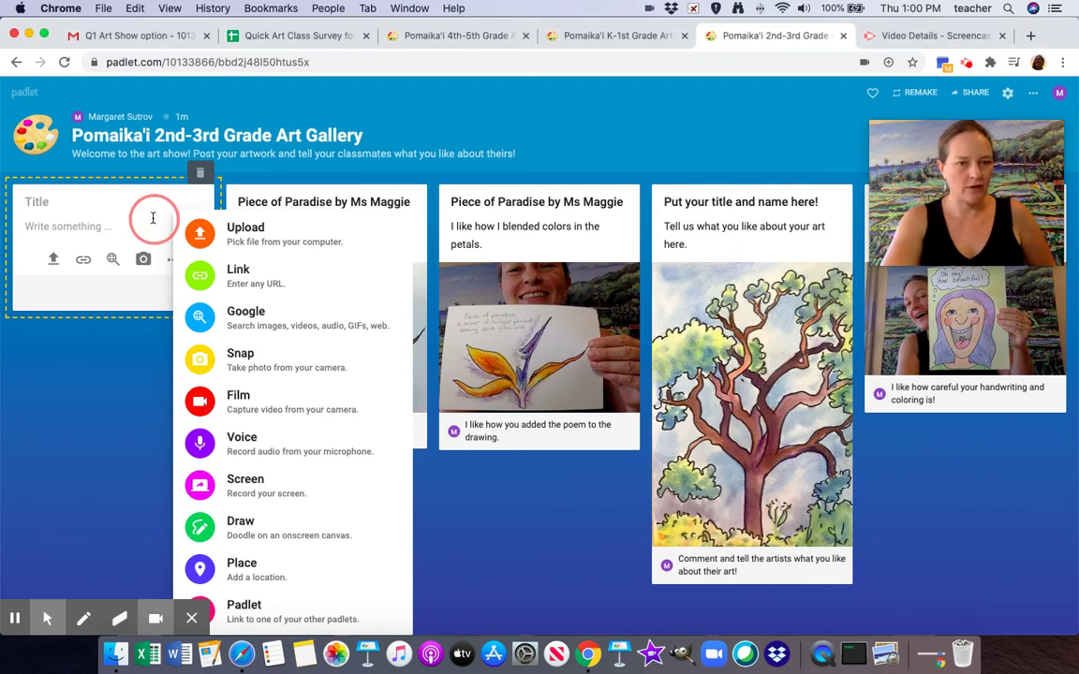
{"action": "left_click", "coordinate": [170, 260]}
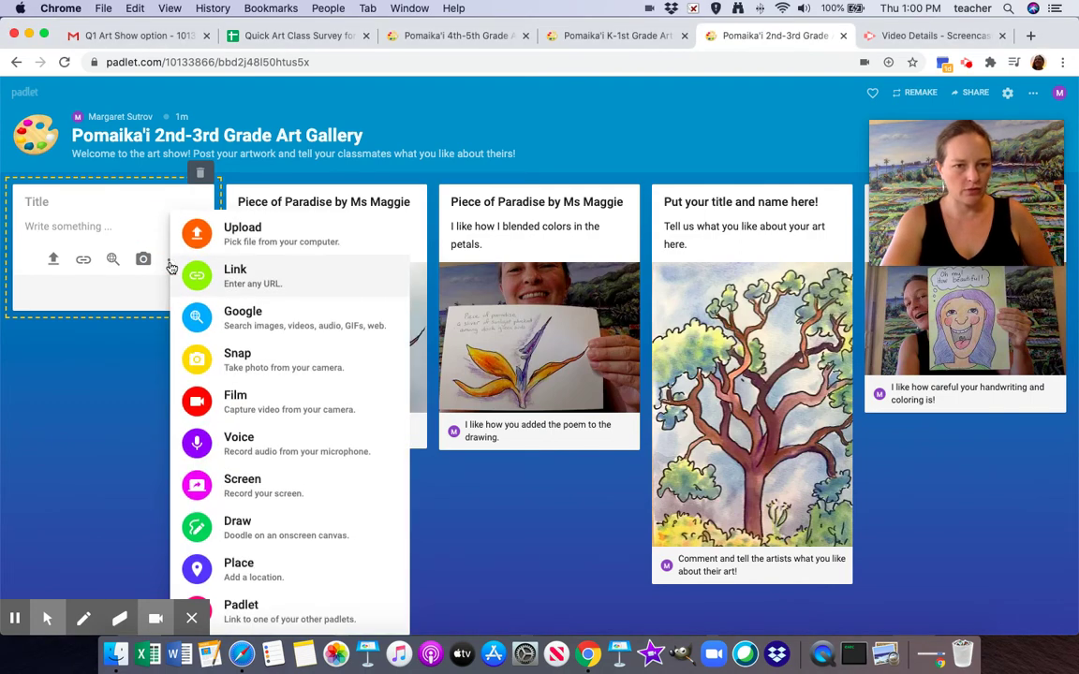
{"action": "left_click", "coordinate": [245, 397]}
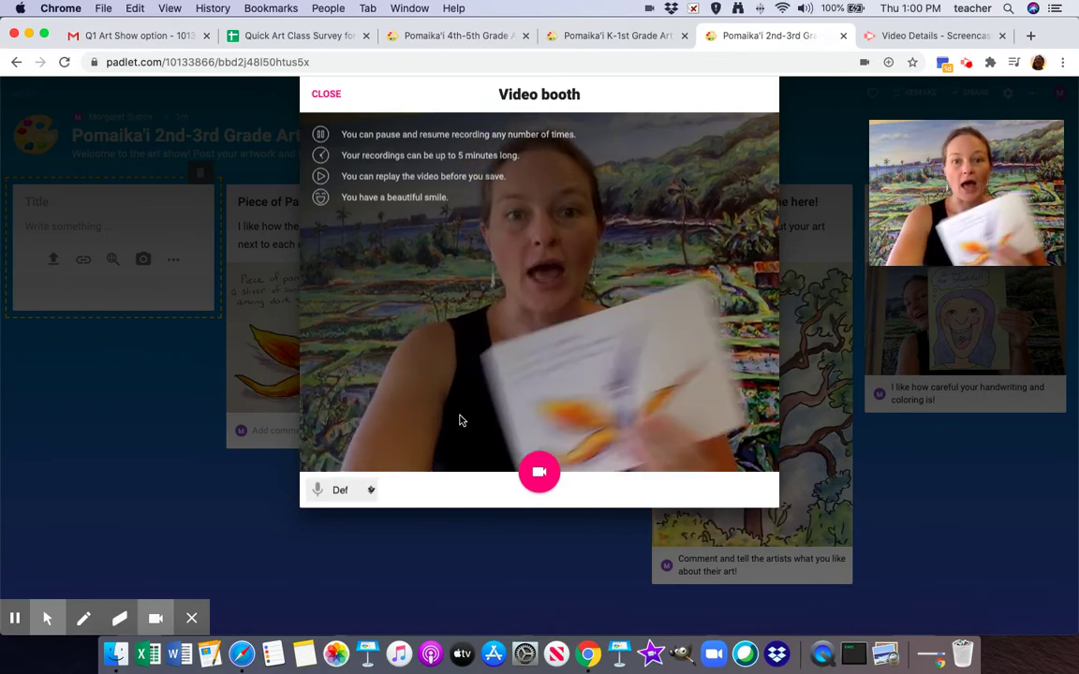
Step: Record a video of about 5 seconds presenting the Piece of Paradise drawing and save it to the new post
{"action": "left_click", "coordinate": [538, 473]}
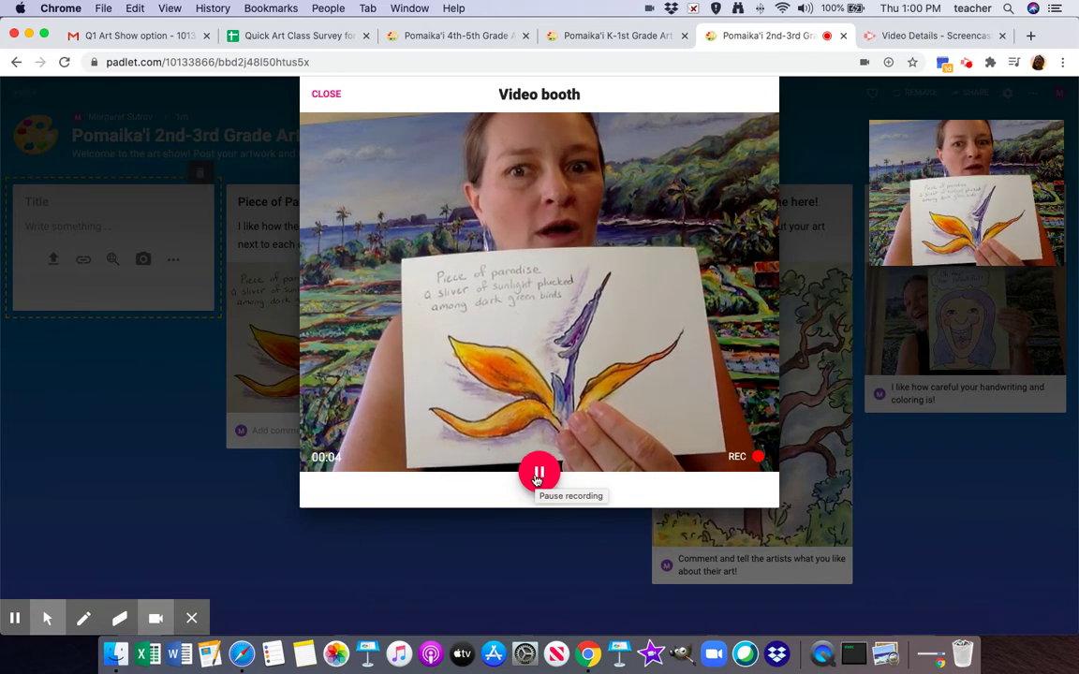
{"action": "left_click", "coordinate": [539, 473]}
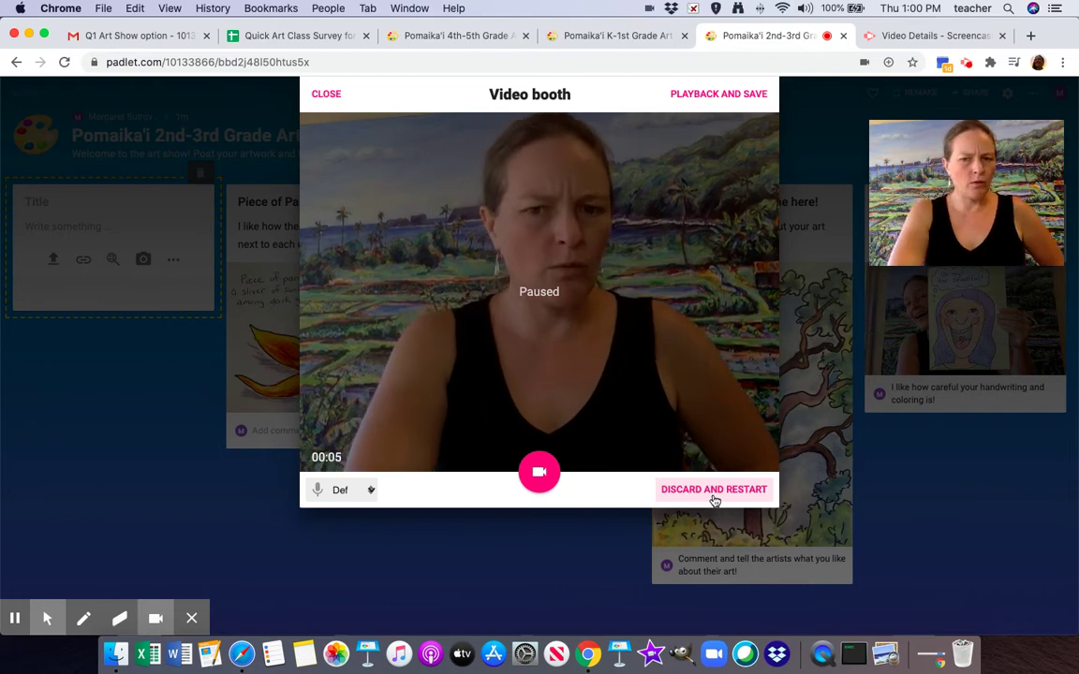
{"action": "left_click", "coordinate": [699, 98]}
{"action": "left_click", "coordinate": [755, 95]}
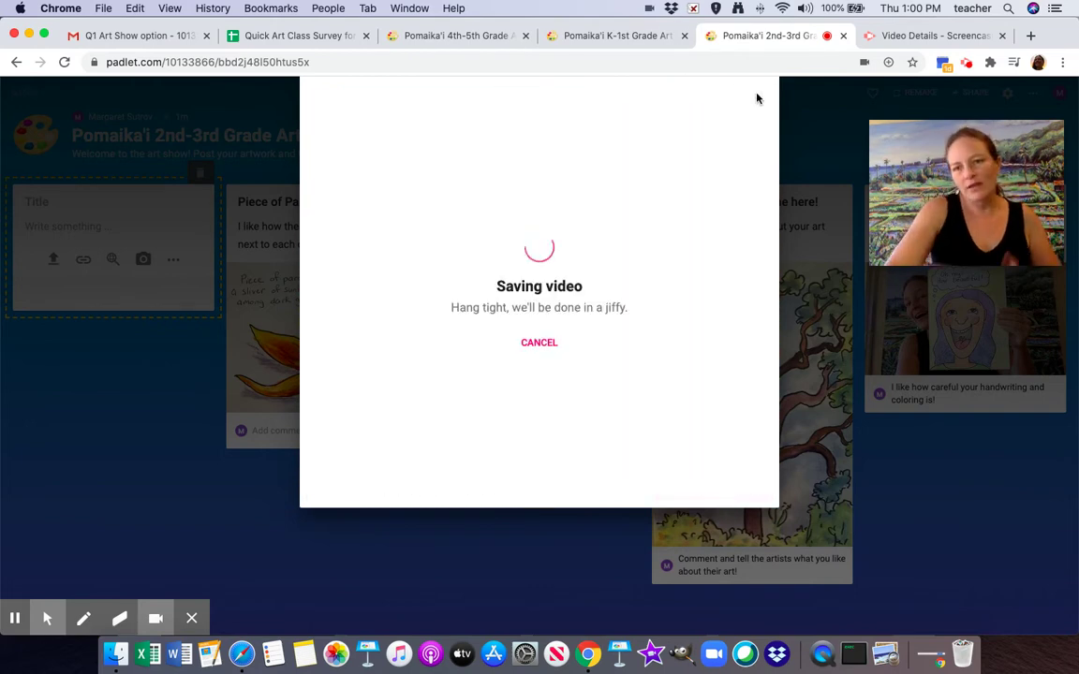